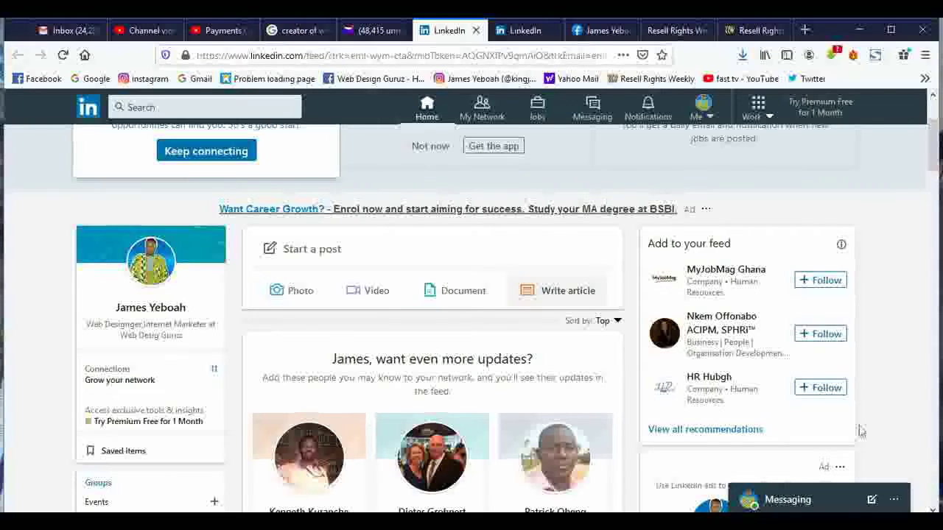
Step: Start writing a new article from the LinkedIn home feed and bring up its blank editor
{"action": "left_click", "coordinate": [558, 292]}
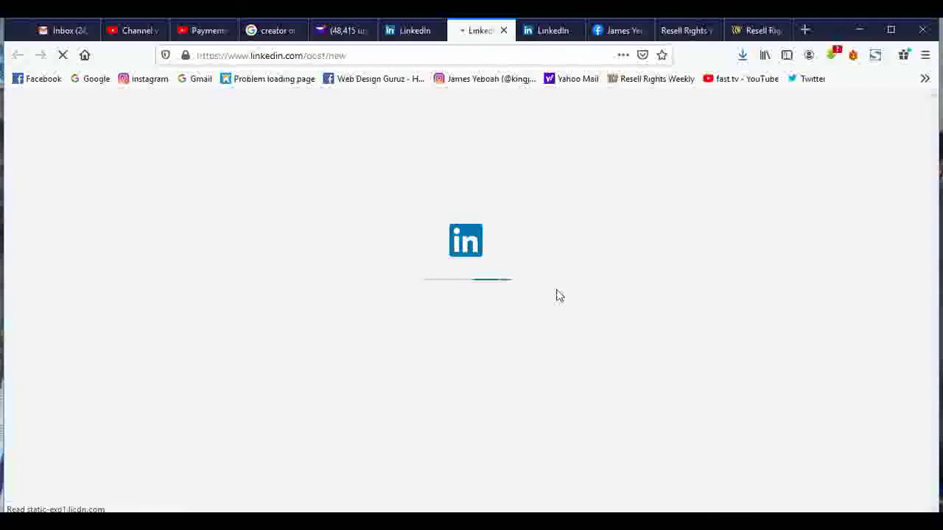
{"action": "left_click", "coordinate": [551, 32]}
{"action": "scroll", "coordinate": [589, 271], "scroll_direction": "down", "scroll_amount": 2}
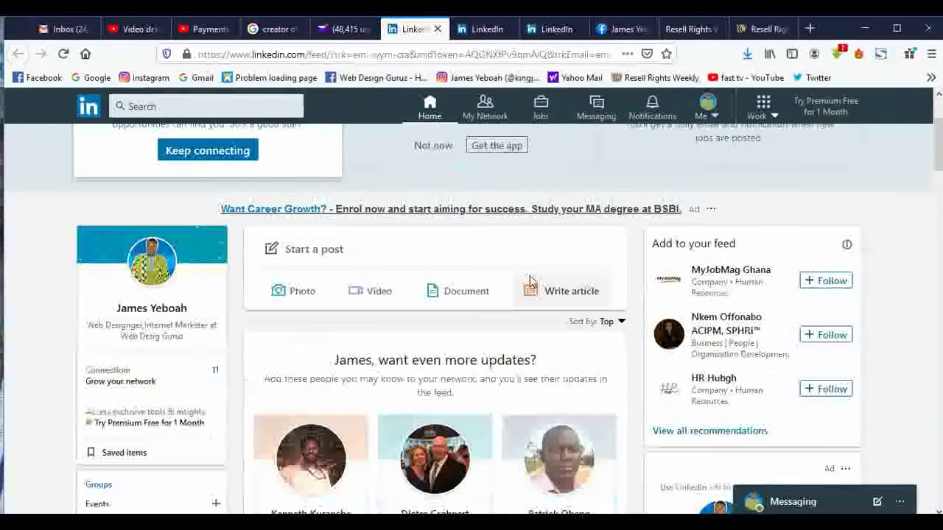
{"action": "left_click", "coordinate": [563, 295]}
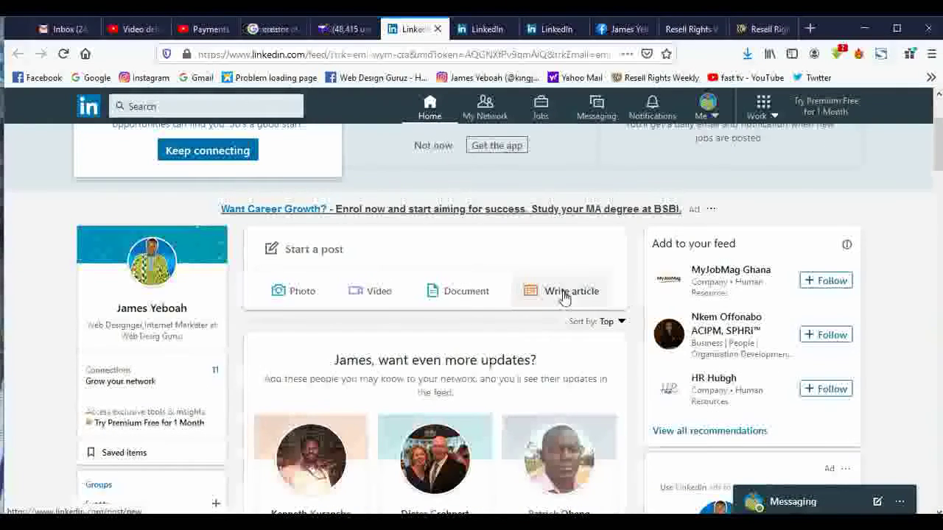
{"action": "left_click", "coordinate": [511, 31]}
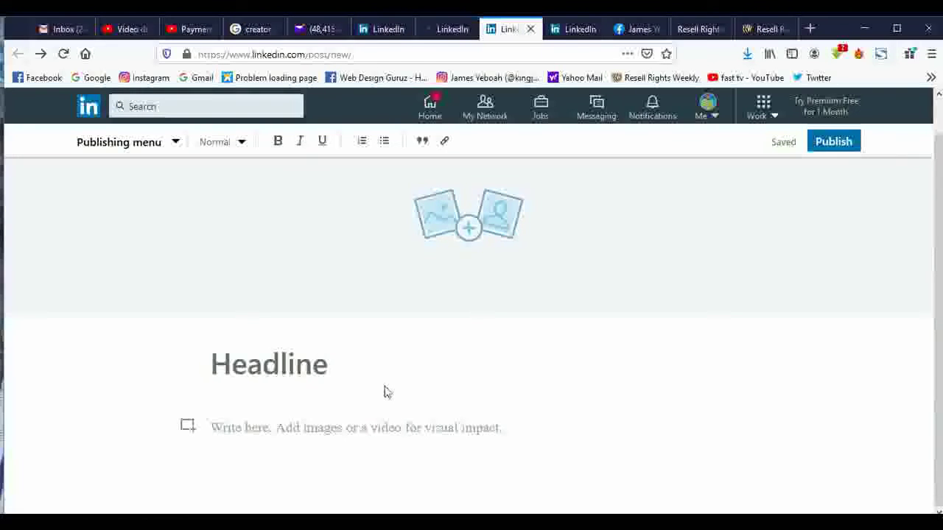
Step: Paste "How To Open A Payoneer Account." as the article's headline
{"action": "left_click", "coordinate": [305, 360]}
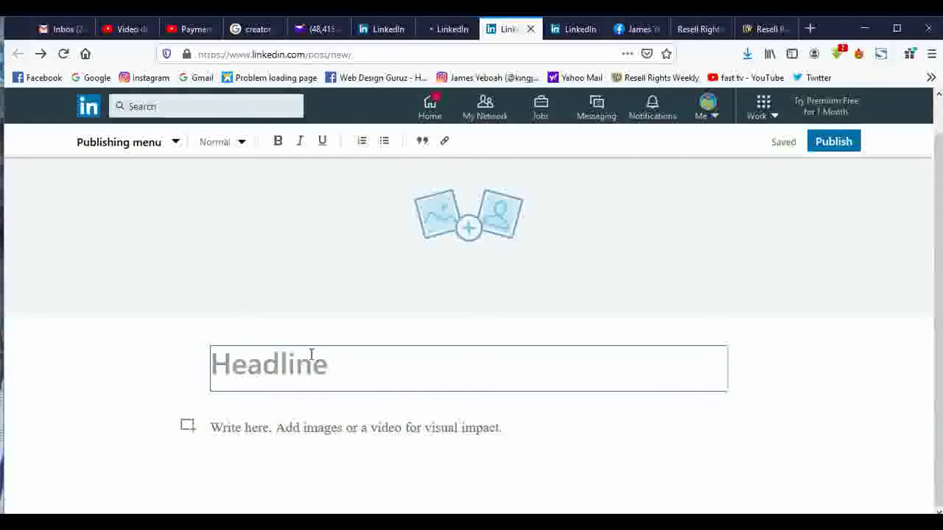
{"action": "right_click", "coordinate": [318, 349]}
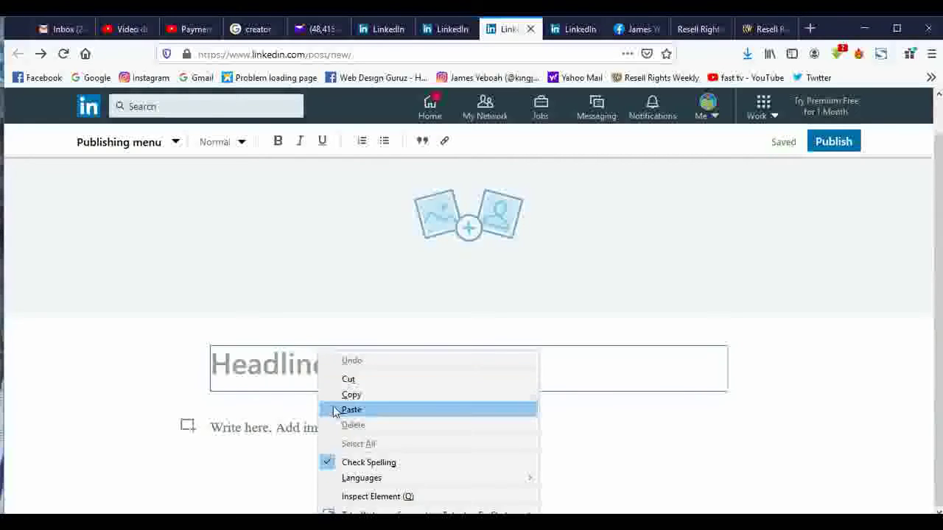
{"action": "left_click", "coordinate": [324, 408]}
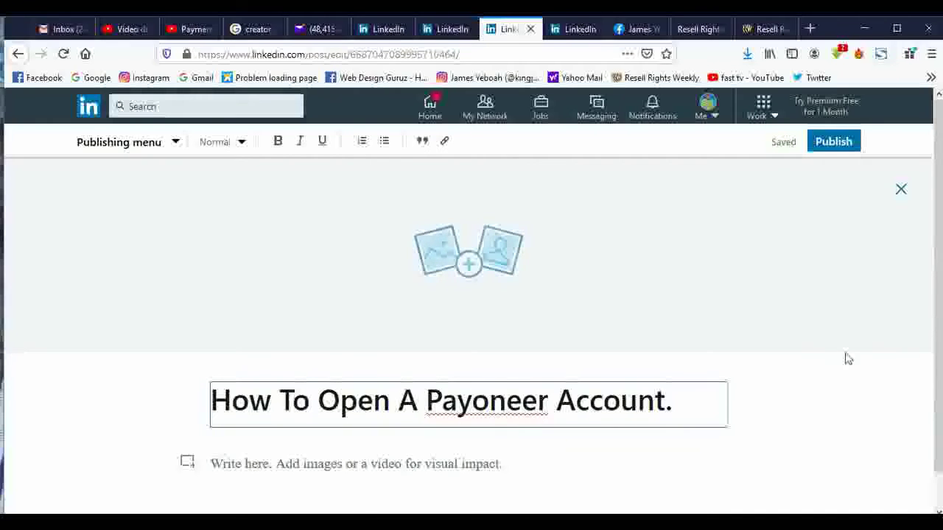
Step: Switch to YouTube Studio and copy the page address of the "How To Open A Payoneer Account" video's details
{"action": "left_click", "coordinate": [130, 30]}
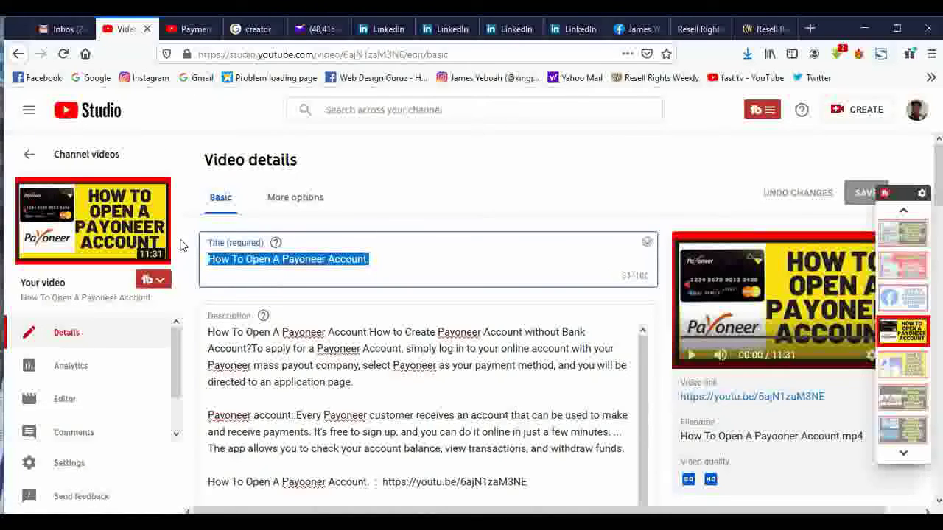
{"action": "mouse_move", "coordinate": [145, 227]}
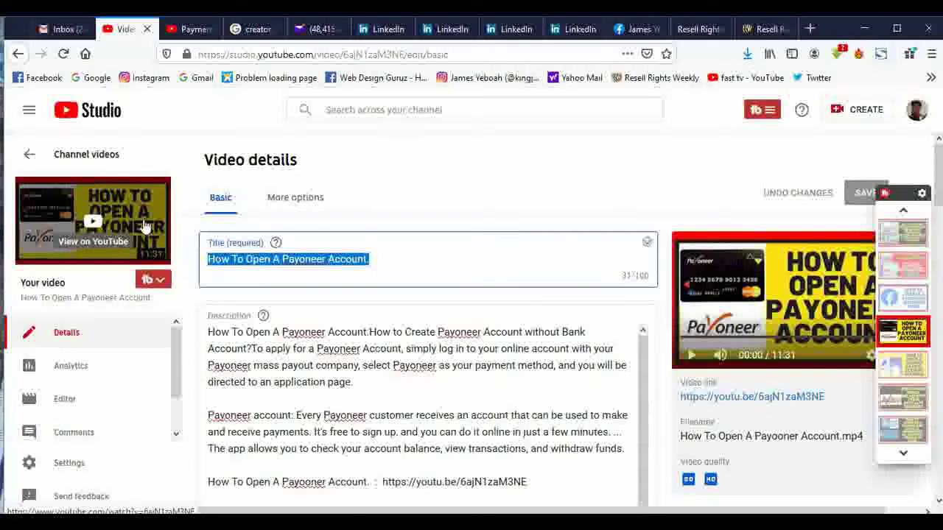
{"action": "left_click", "coordinate": [145, 226]}
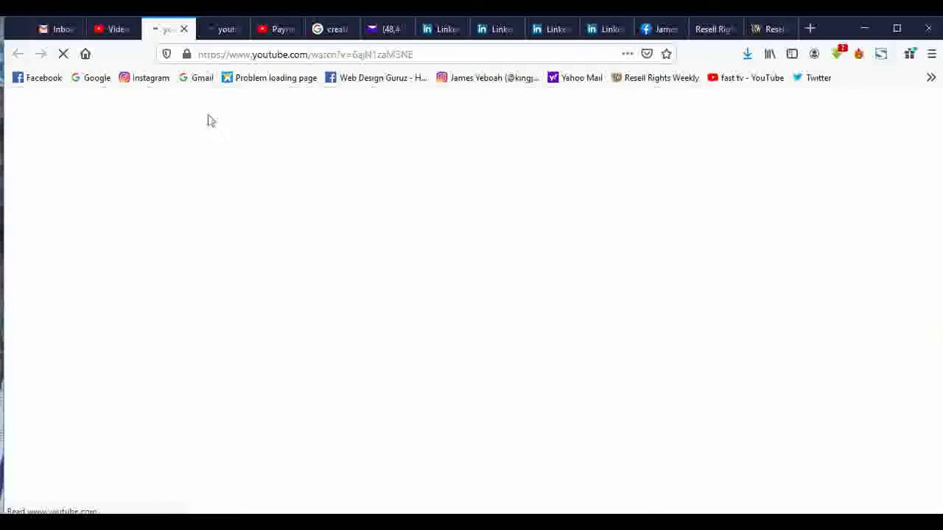
{"action": "left_click", "coordinate": [184, 28]}
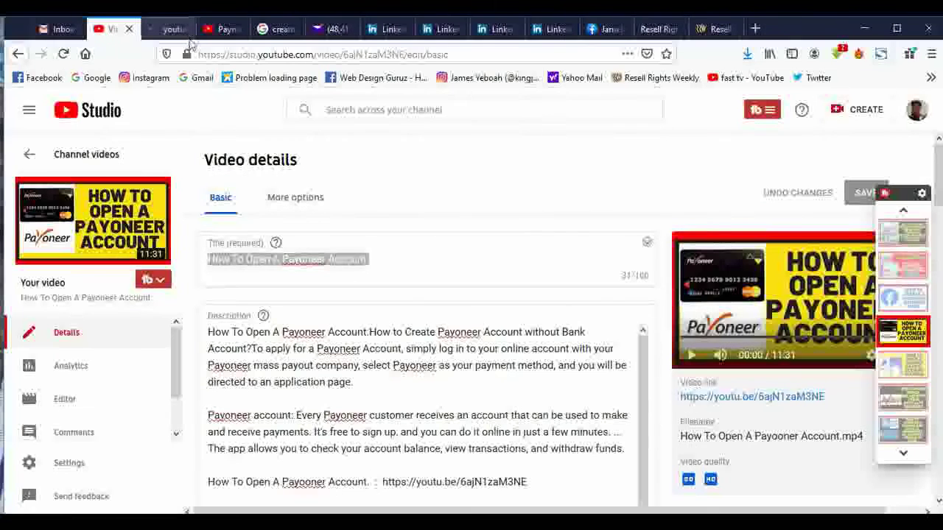
{"action": "left_click", "coordinate": [449, 55]}
{"action": "right_click", "coordinate": [448, 55]}
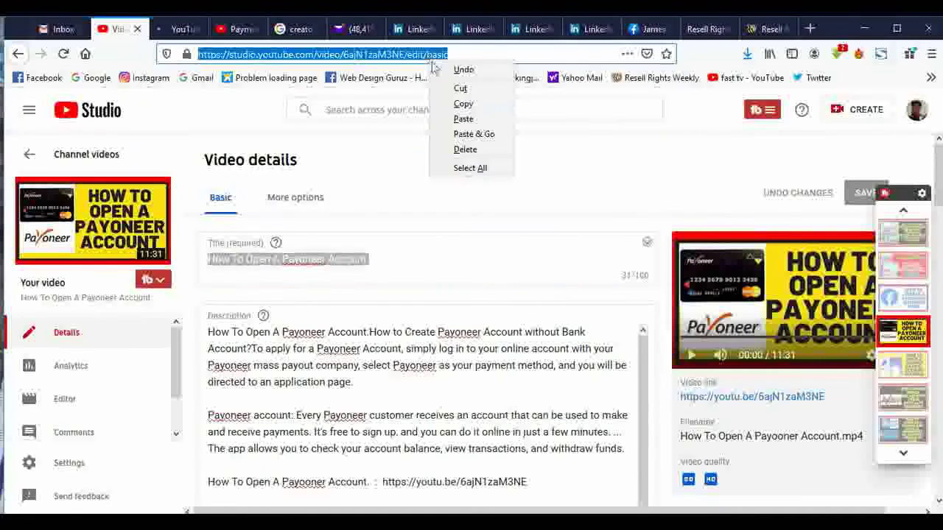
{"action": "left_click", "coordinate": [466, 105]}
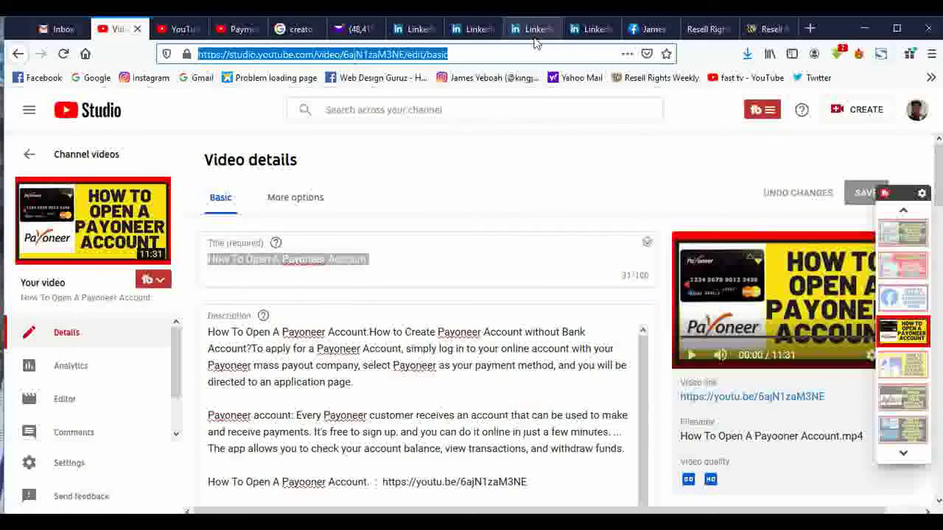
{"action": "left_click", "coordinate": [532, 29]}
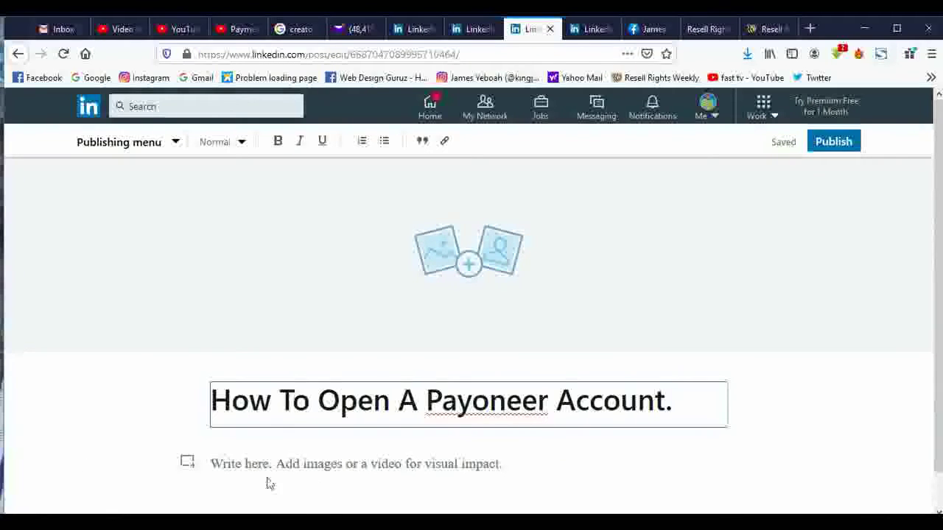
{"action": "left_click", "coordinate": [194, 467]}
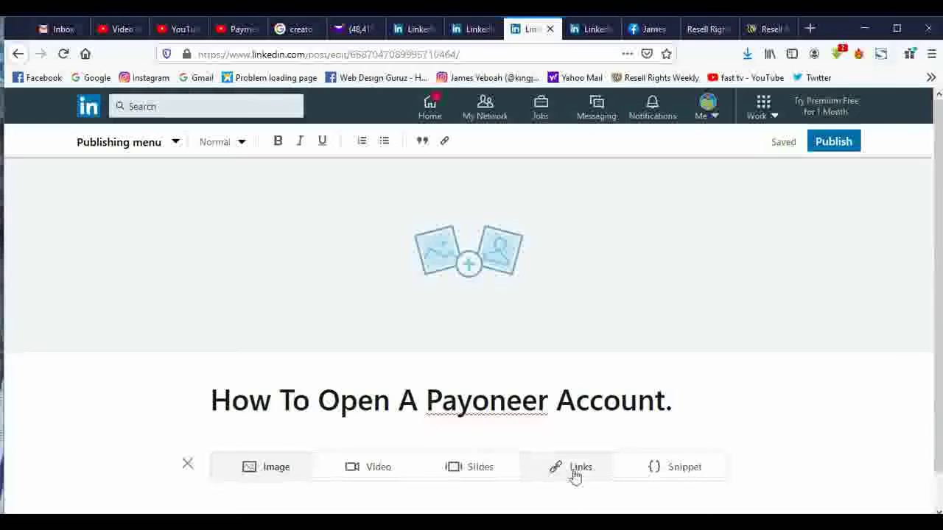
{"action": "left_click", "coordinate": [577, 466]}
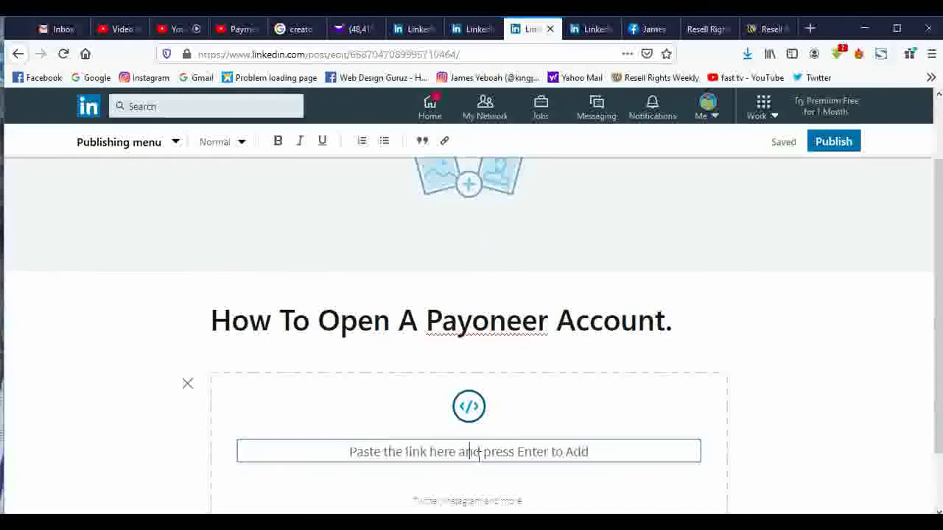
{"action": "right_click", "coordinate": [480, 453]}
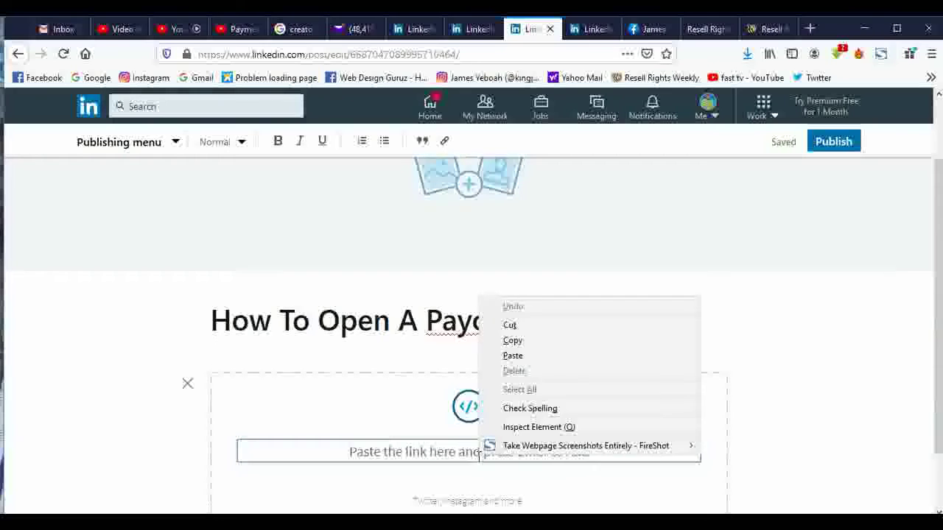
{"action": "left_click", "coordinate": [512, 366]}
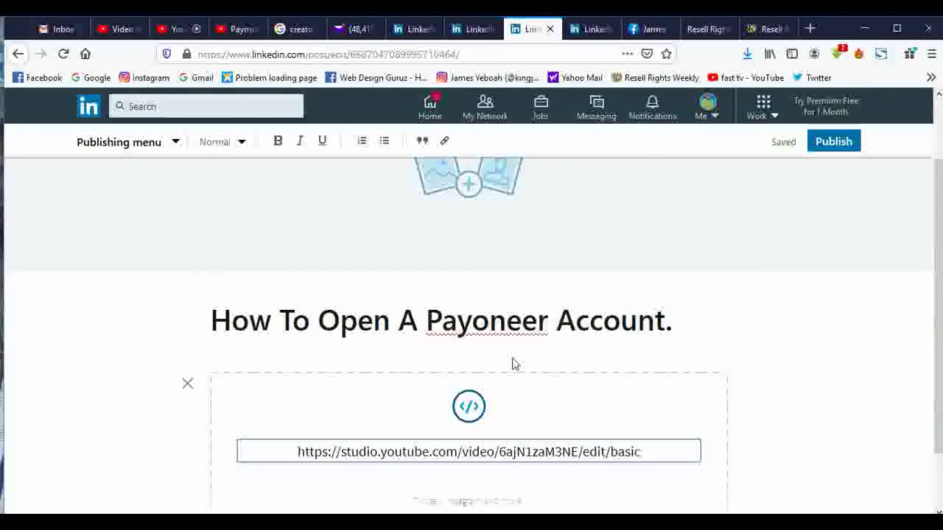
{"action": "key", "text": "Return"}
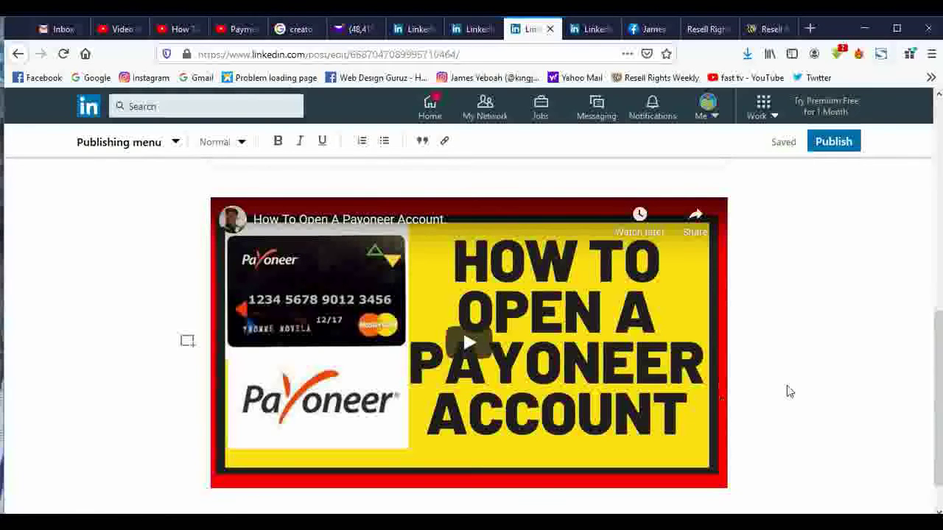
Step: Publish the Payoneer article without a description and dismiss the offer to share it further
{"action": "left_click", "coordinate": [825, 145]}
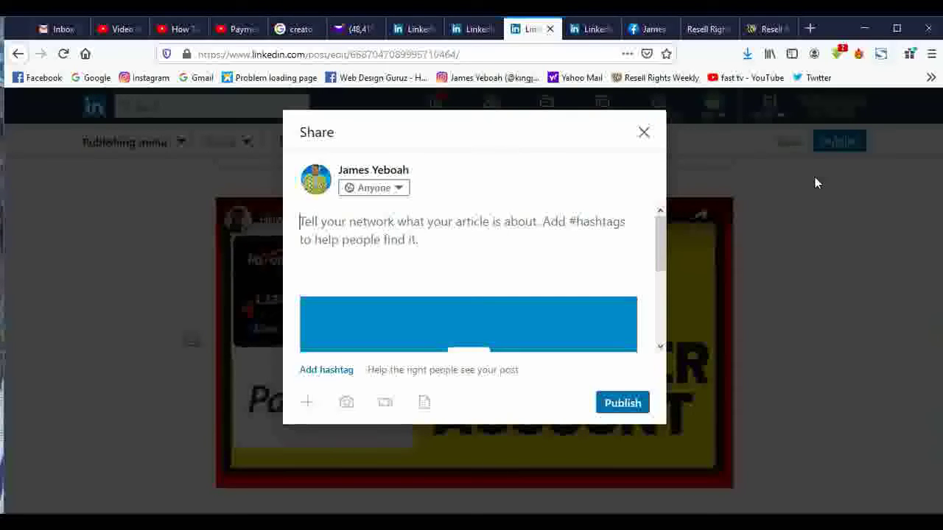
{"action": "scroll", "coordinate": [658, 278], "scroll_direction": "down", "scroll_amount": 3}
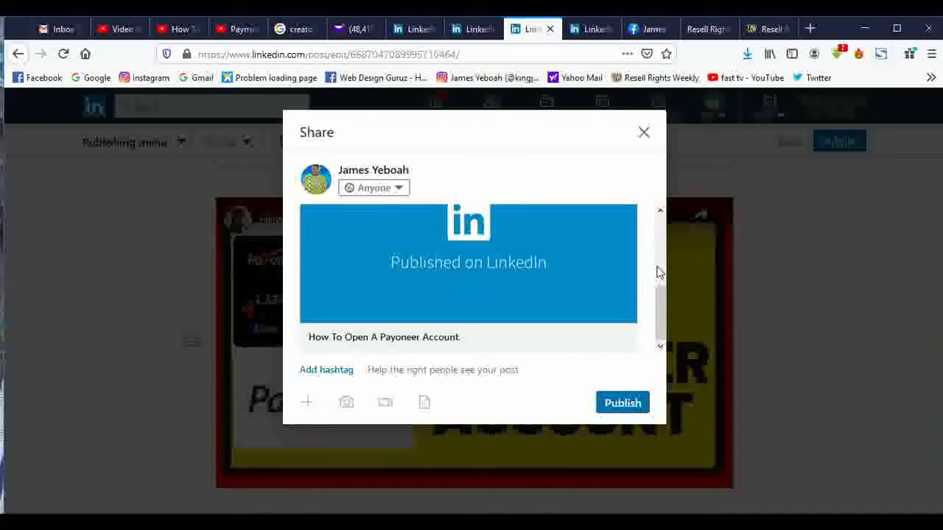
{"action": "left_click", "coordinate": [623, 402]}
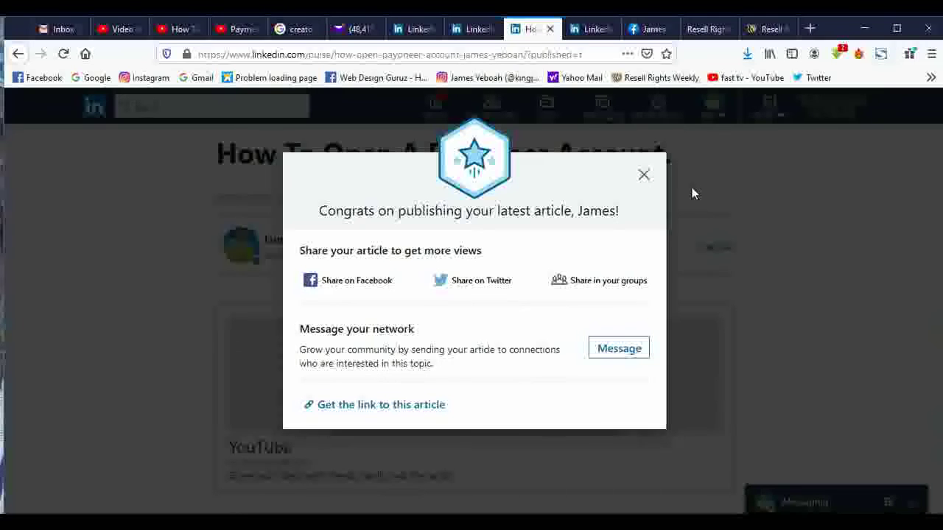
{"action": "left_click", "coordinate": [644, 177]}
{"action": "scroll", "coordinate": [794, 244], "scroll_direction": "down", "scroll_amount": 10}
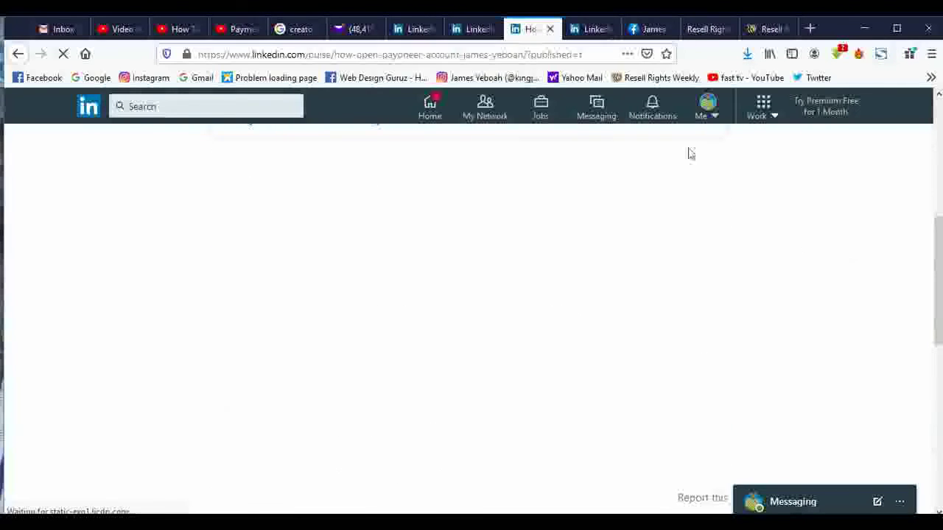
Step: Switch to the YouTube video "Payments Gateway In Ghana - Which One To Use" and copy its full web address
{"action": "left_click", "coordinate": [591, 29]}
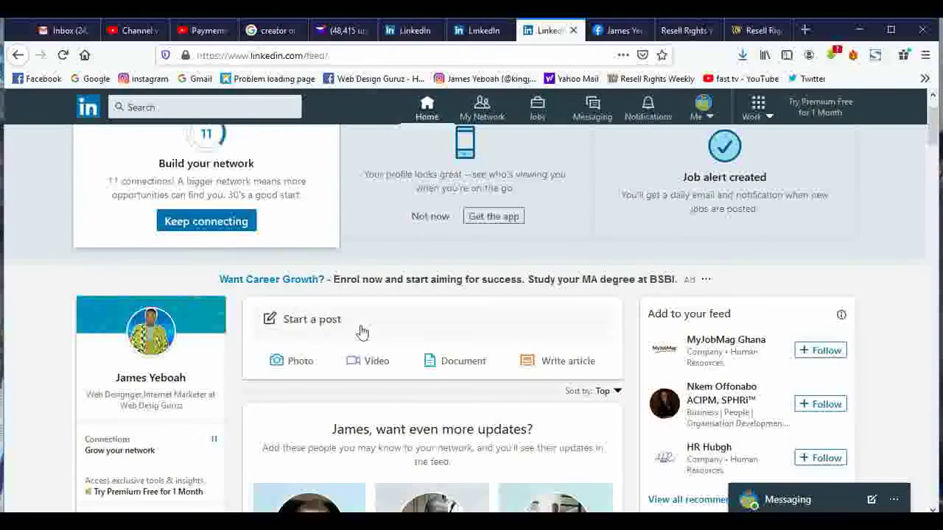
{"action": "left_click", "coordinate": [206, 33]}
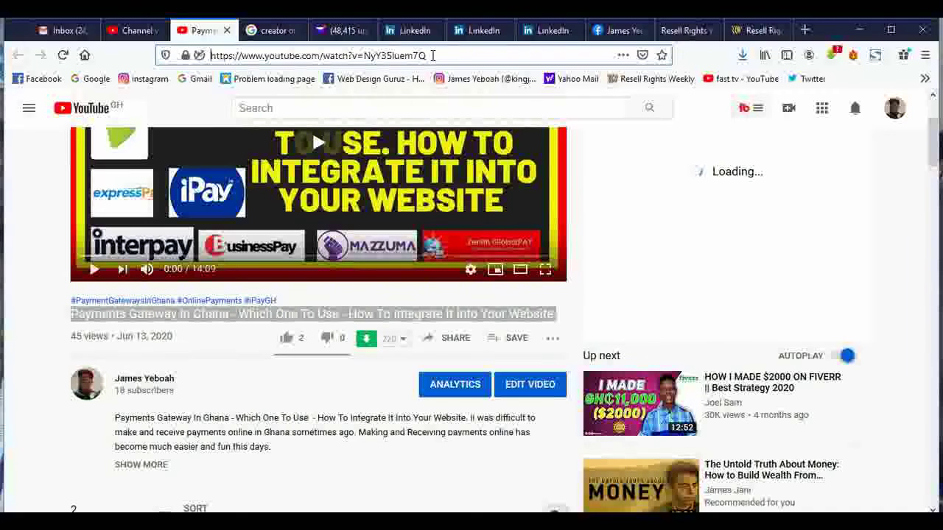
{"action": "left_click", "coordinate": [413, 55]}
{"action": "right_click", "coordinate": [410, 57]}
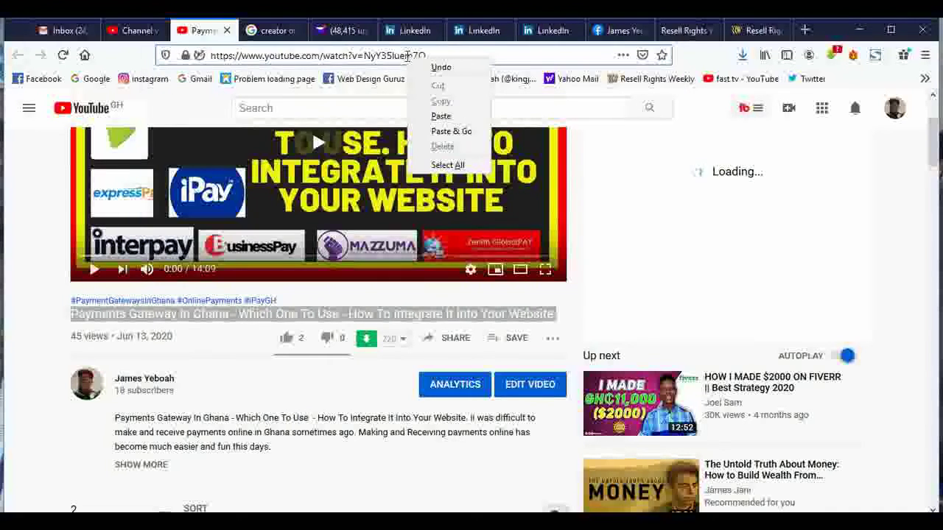
{"action": "left_click", "coordinate": [444, 165]}
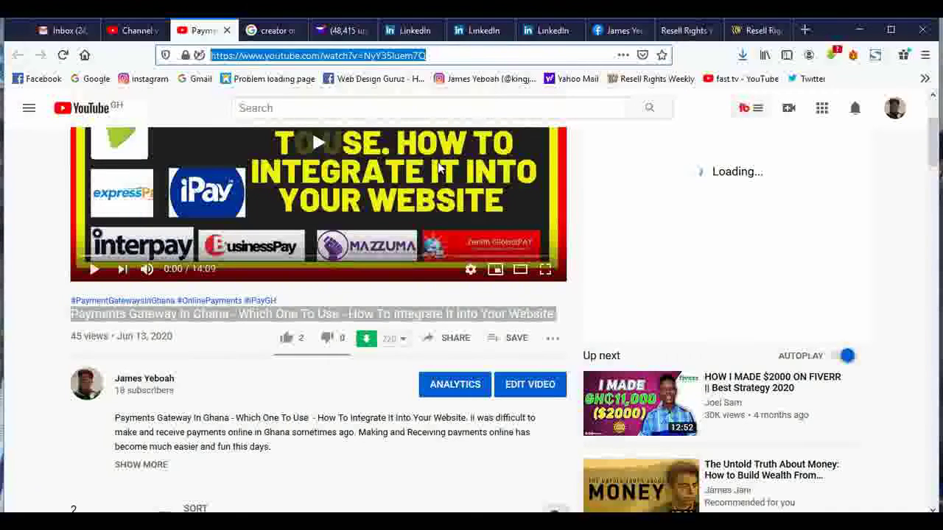
{"action": "right_click", "coordinate": [398, 47]}
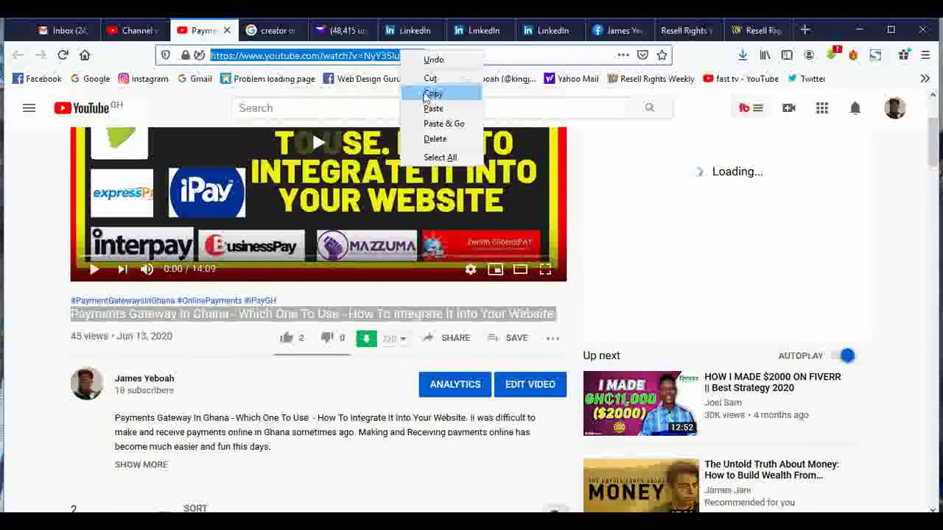
{"action": "left_click", "coordinate": [429, 93]}
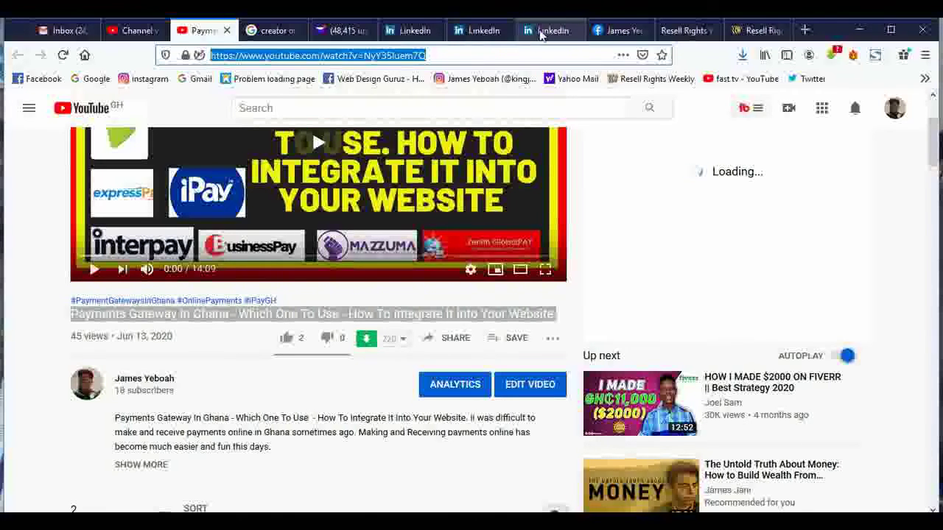
Step: Create a LinkedIn feed post containing the copied Payments Gateway video link and publish it
{"action": "left_click", "coordinate": [551, 31]}
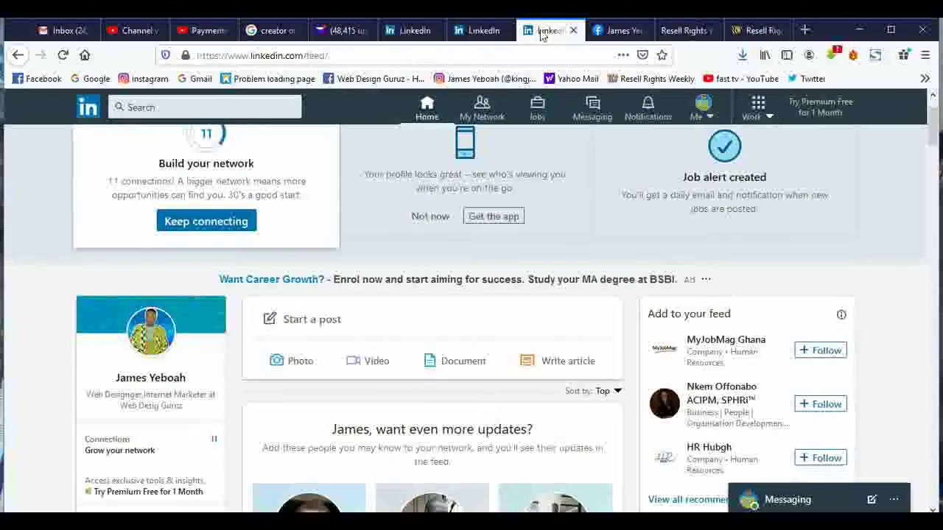
{"action": "left_click", "coordinate": [388, 317]}
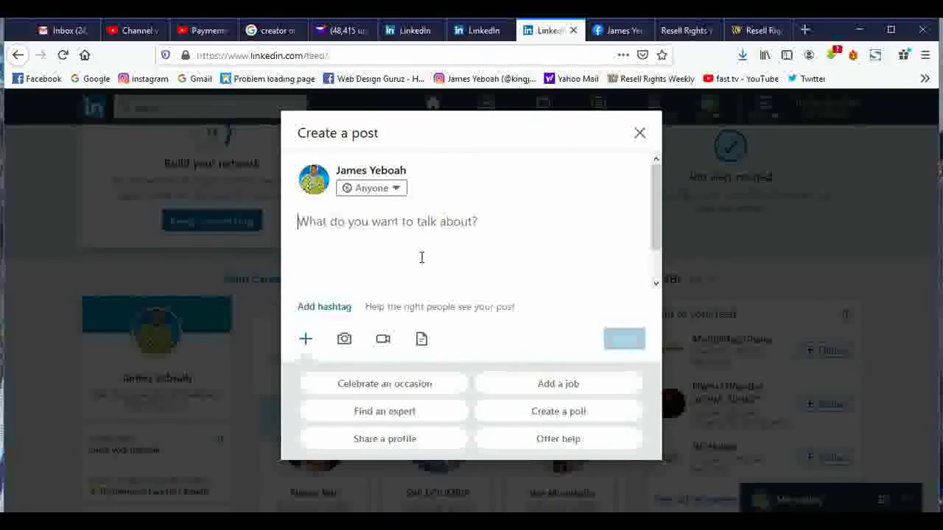
{"action": "right_click", "coordinate": [389, 233]}
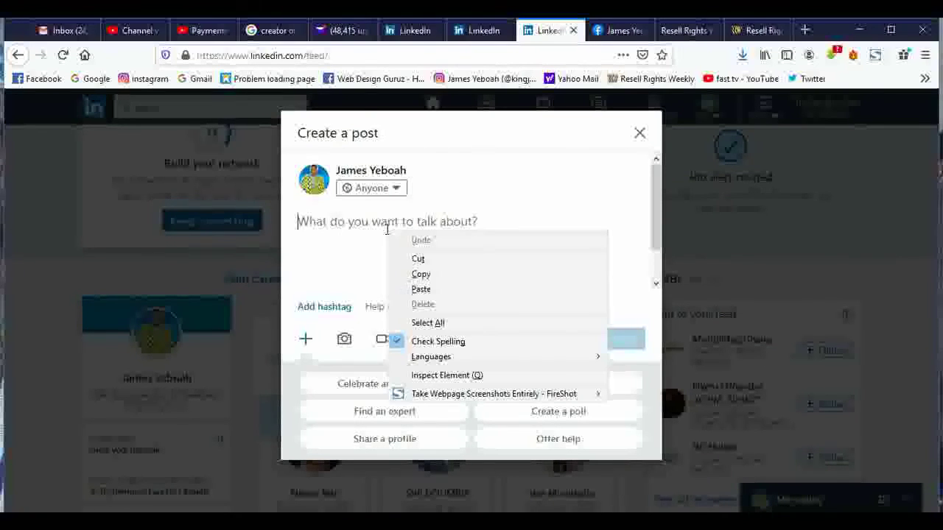
{"action": "left_click", "coordinate": [420, 290]}
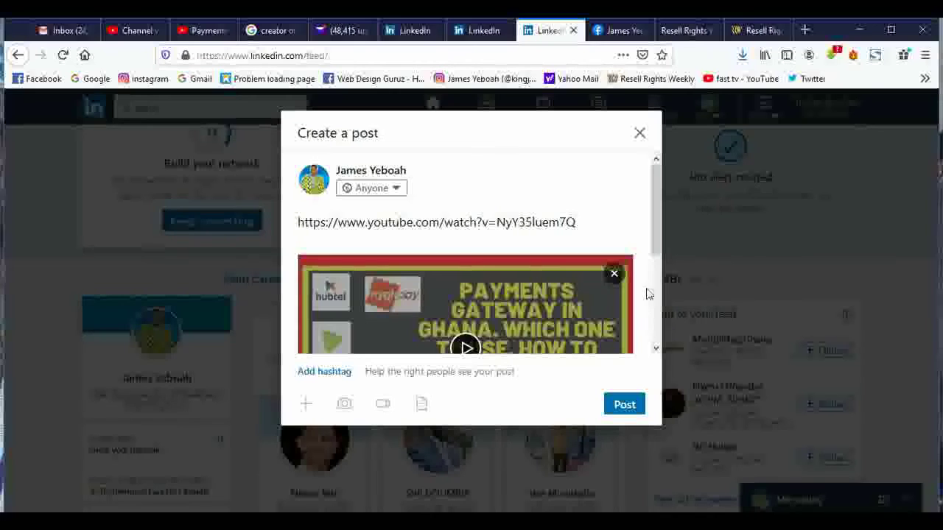
{"action": "scroll", "coordinate": [659, 246], "scroll_direction": "down", "scroll_amount": 3}
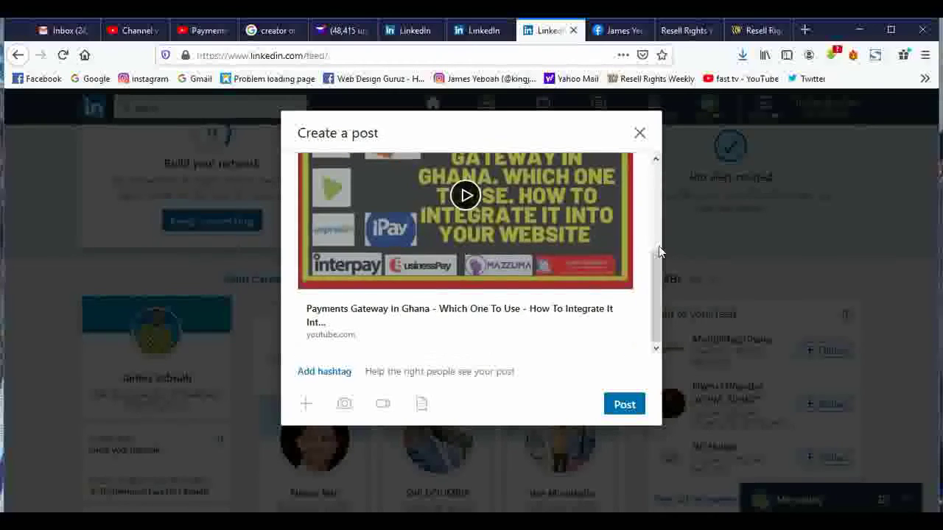
{"action": "left_click", "coordinate": [615, 404]}
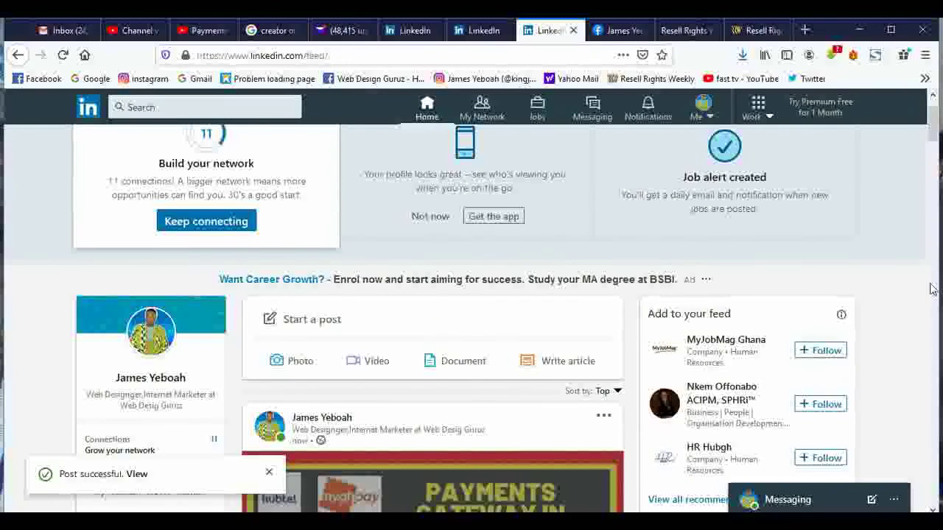
Step: Review the newly published Payments Gateway feed post and test its embedded video by playing it briefly and pausing it
{"action": "scroll", "coordinate": [930, 289], "scroll_direction": "down", "scroll_amount": 4}
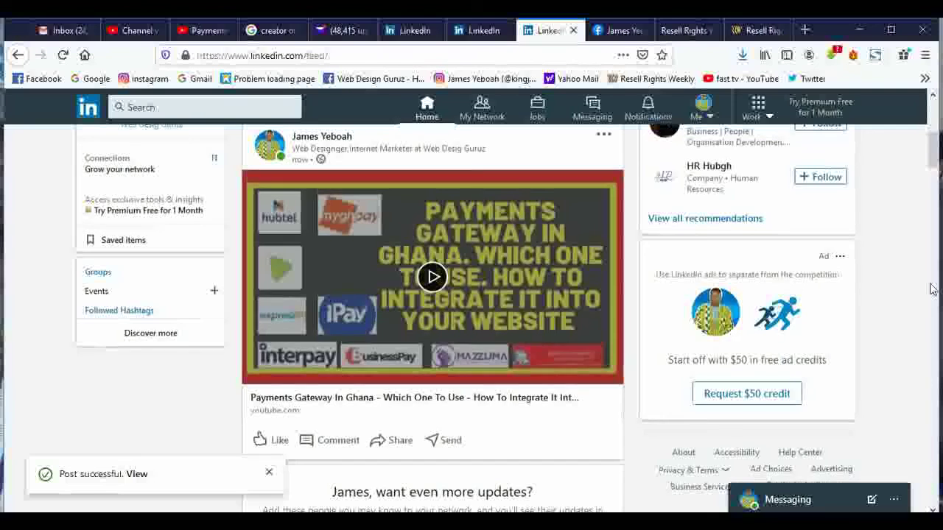
{"action": "scroll", "coordinate": [931, 288], "scroll_direction": "down", "scroll_amount": 3}
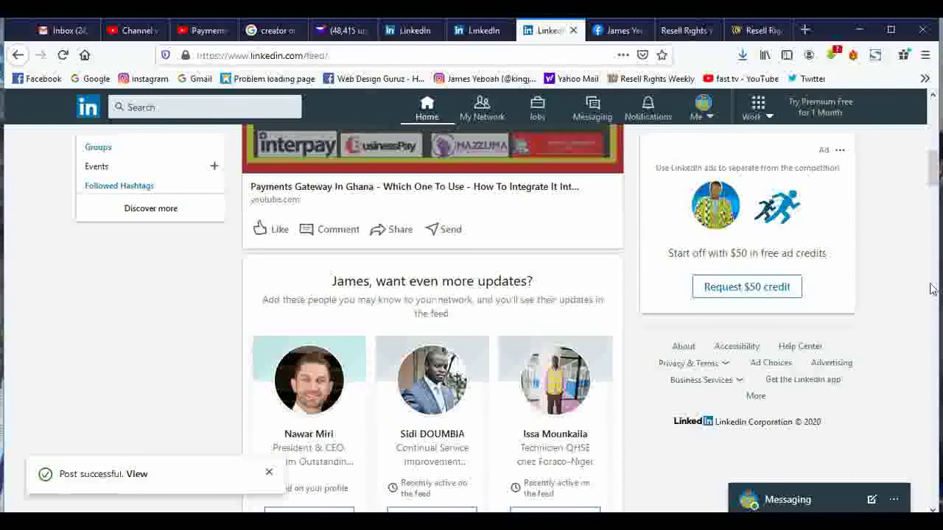
{"action": "scroll", "coordinate": [930, 288], "scroll_direction": "up", "scroll_amount": 3}
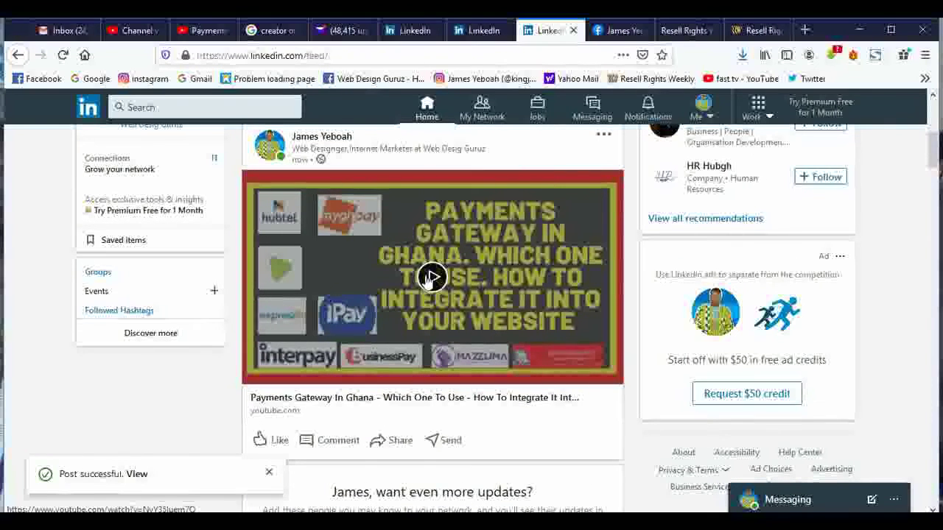
{"action": "left_click", "coordinate": [431, 279]}
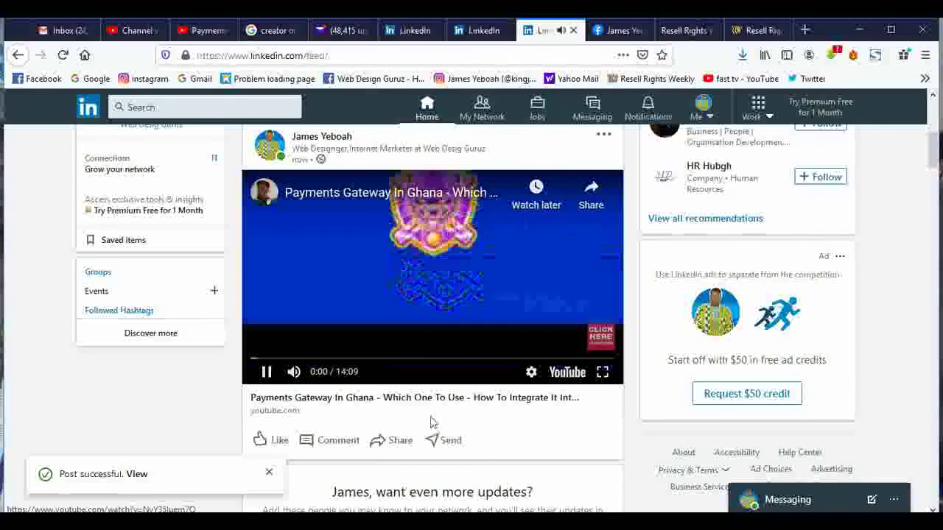
{"action": "left_click", "coordinate": [266, 372]}
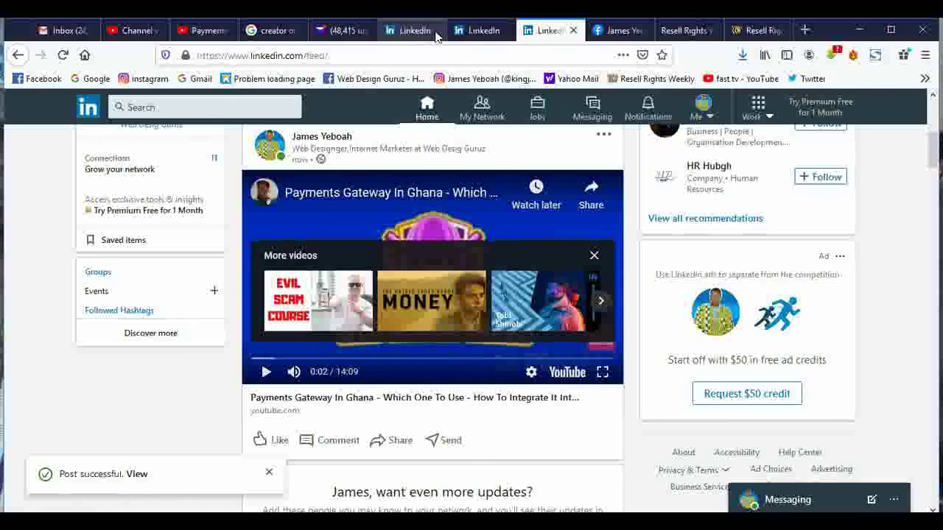
Step: Switch to the draft LinkedIn article about payment gateways in Ghana
{"action": "left_click", "coordinate": [463, 34]}
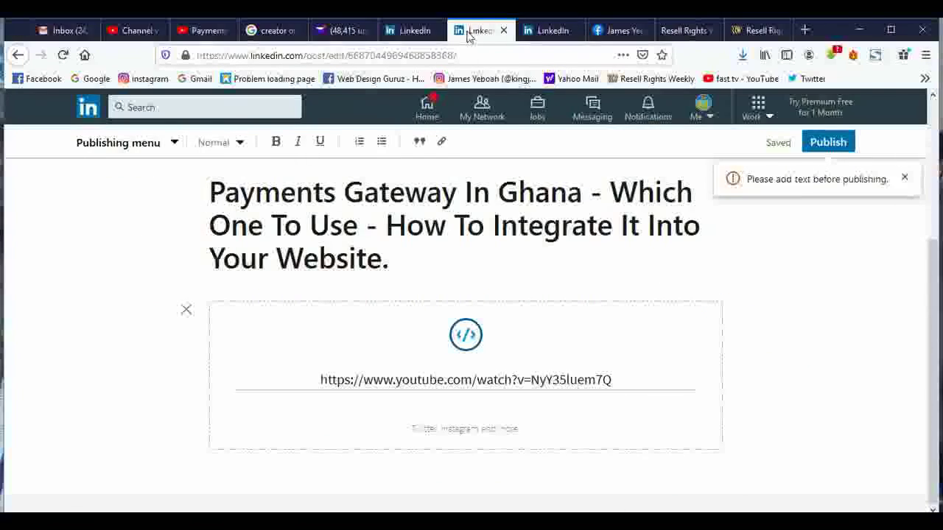